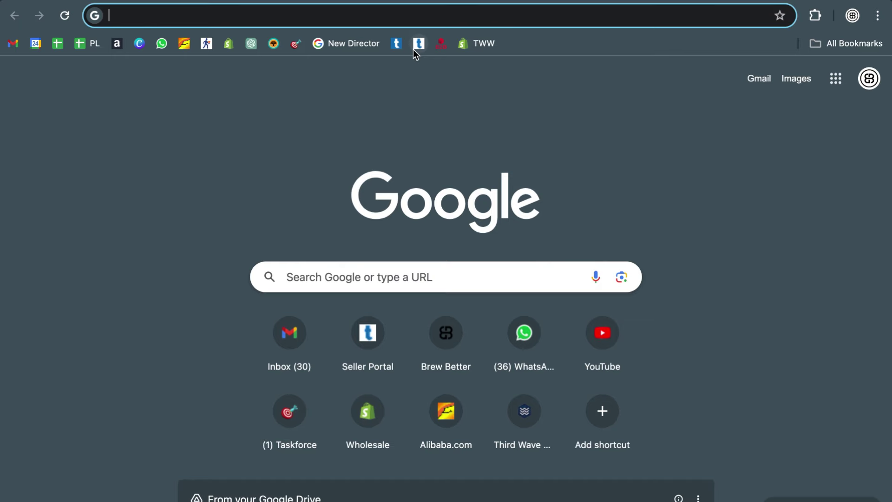
left_click(414, 48)
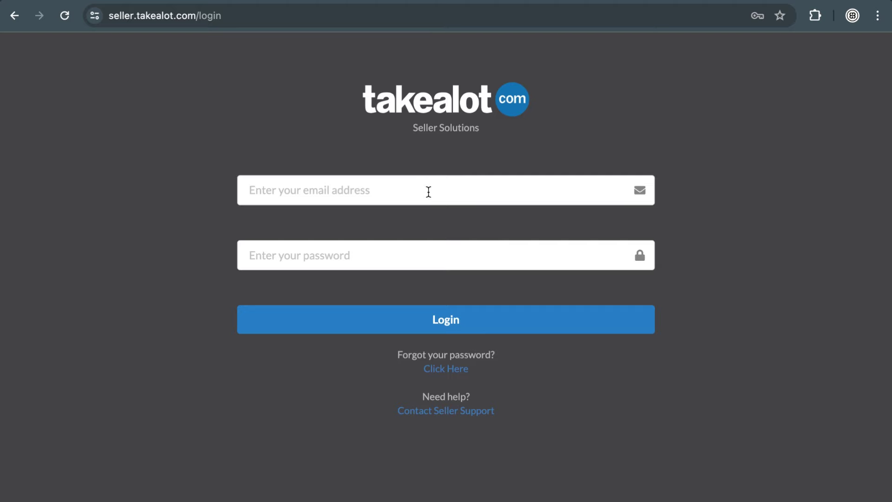
Step: Log in to the Brew Better seller account with the saved e-mail and password
left_click(408, 230)
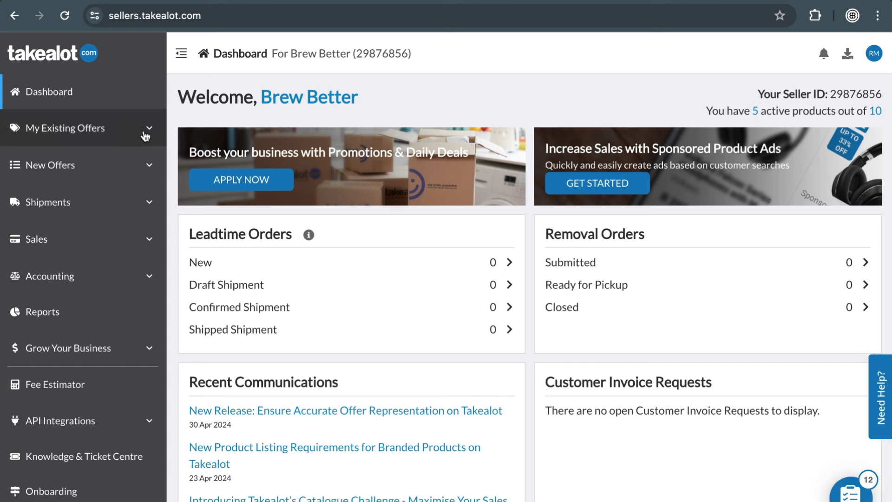
Step: Open Manage My Offers under My Existing Offers and switch to the Replenish Stock listing
left_click(146, 134)
left_click(103, 172)
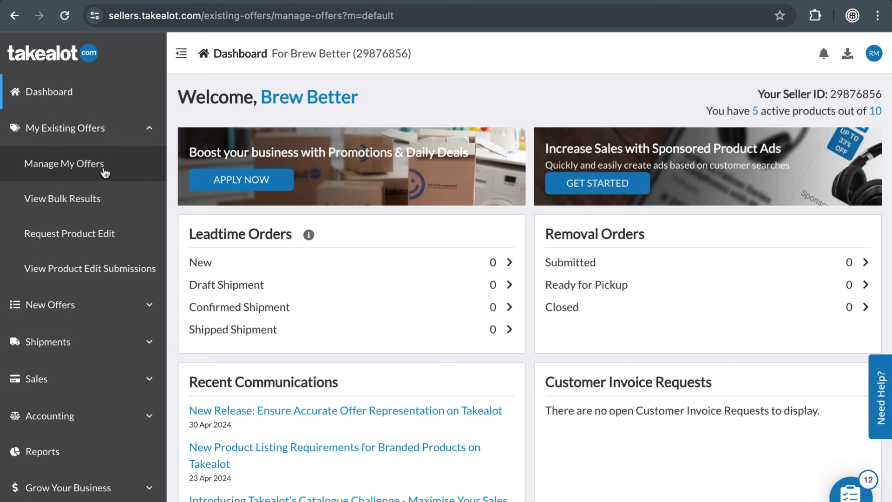
scroll(319, 322, "down", 10)
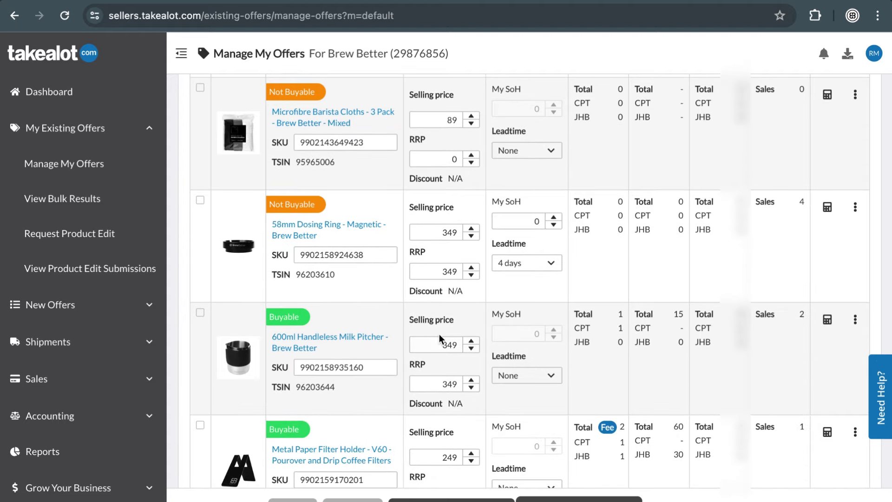
scroll(438, 337, "up", 10)
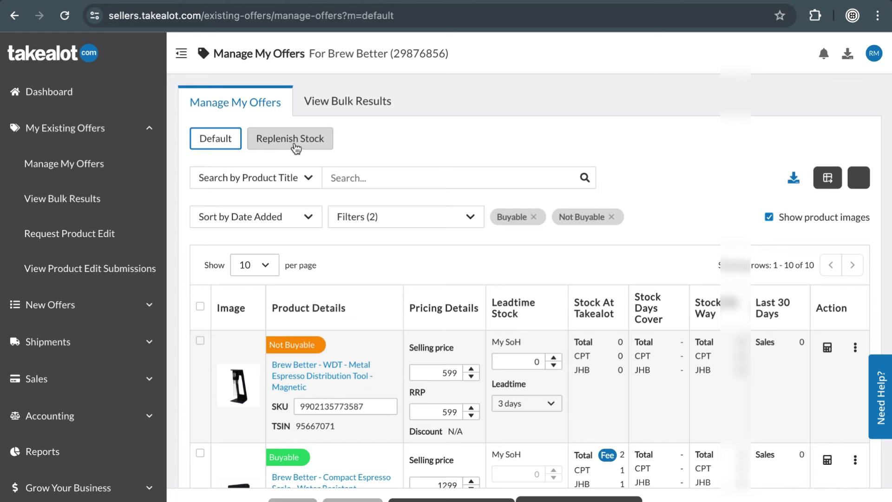
left_click(295, 146)
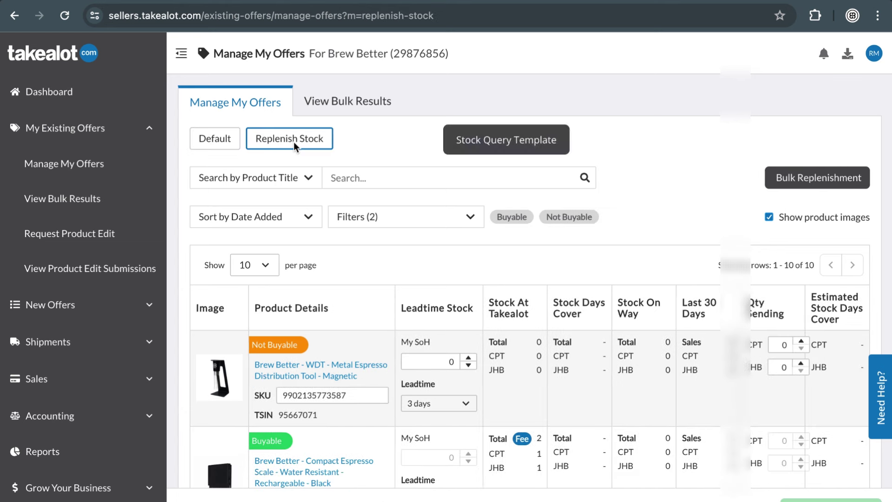
Step: Enter CPT and JHB Qty Sending values for six products, totalling 23 CPT and 19 JHB units
scroll(511, 279, "down", 2)
double_click(784, 255)
type("5")
double_click(783, 277)
type("5")
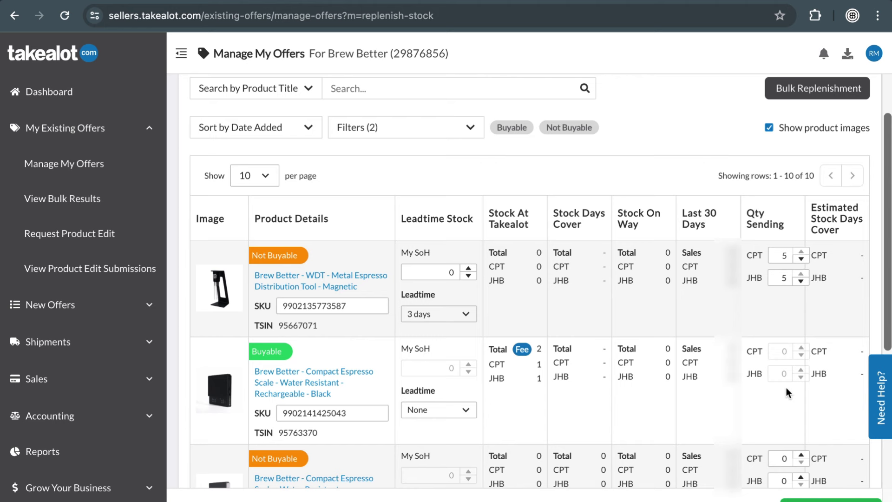
scroll(785, 357, "down", 6)
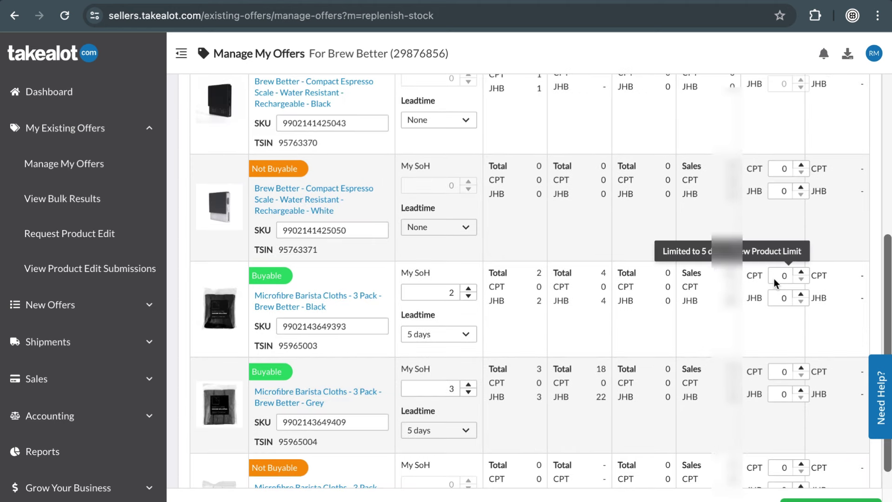
scroll(774, 281, "down", 1)
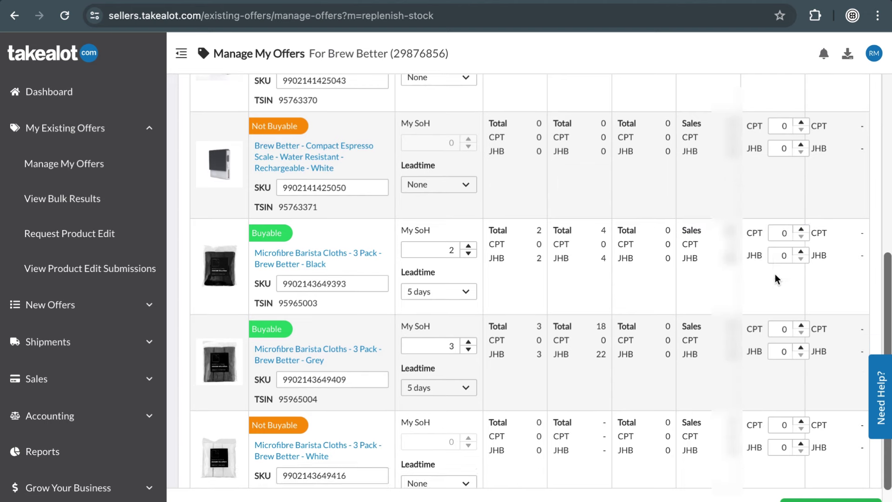
scroll(795, 253, "down", 8)
Step: Raise the 58mm Dosing Ring's CPT quantity and create shipments from the entered quantities
left_click(801, 267)
left_click(801, 267)
left_click(801, 267)
left_click(801, 267)
left_click(801, 267)
left_click(801, 267)
left_click(801, 267)
left_click(801, 267)
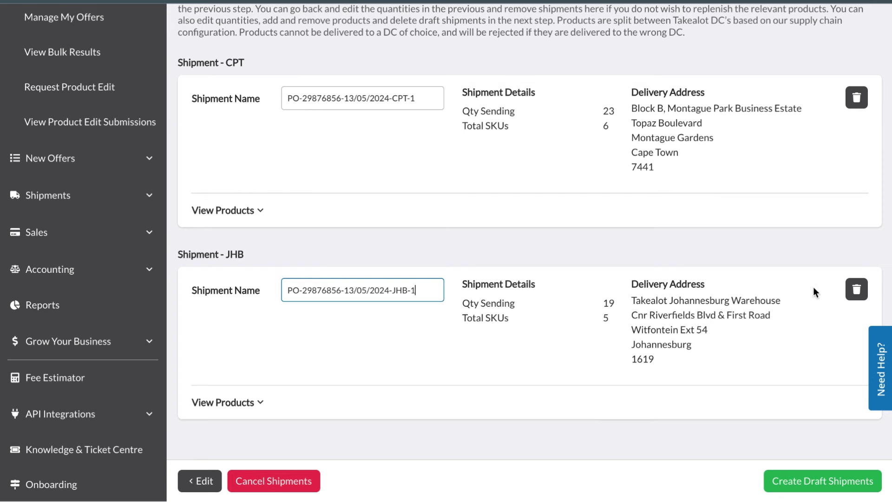
Step: Create the CPT and JHB draft shipments and review the Cape Town draft's 6 SKUs
left_click(802, 482)
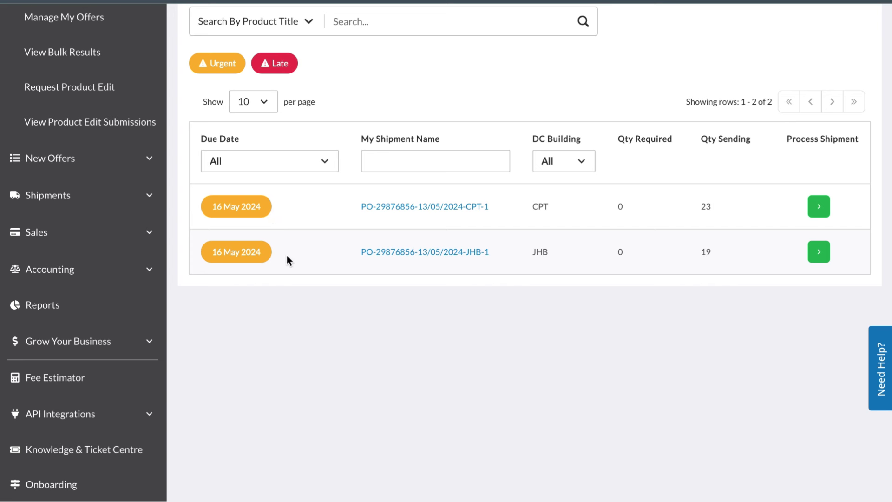
scroll(645, 266, "up", 2)
left_click(818, 207)
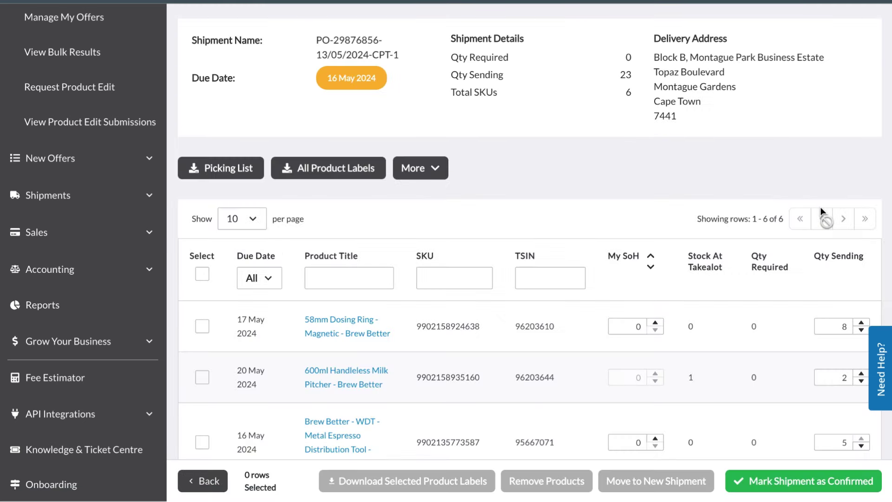
Step: Check the Cape Town quantities (8, 2, 5, 2, 4, 2), keeping the 58mm Dosing Ring at 8
scroll(748, 269, "down", 2)
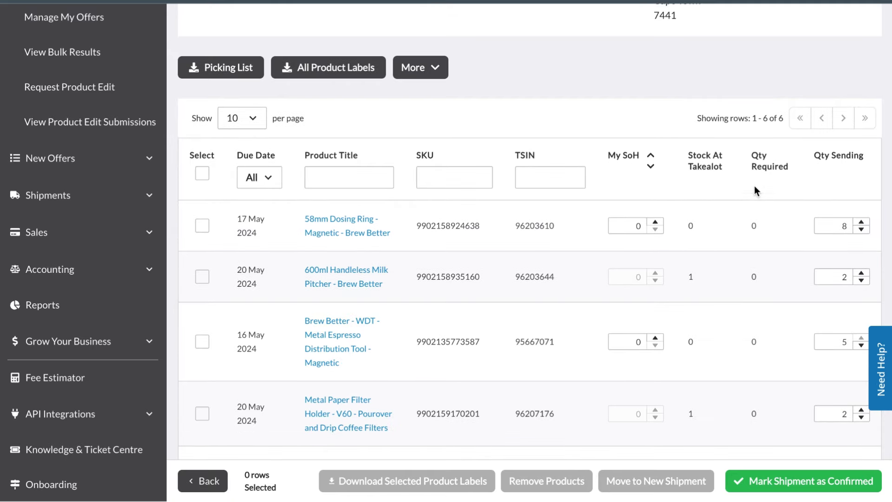
left_click(861, 230)
scroll(682, 288, "down", 3)
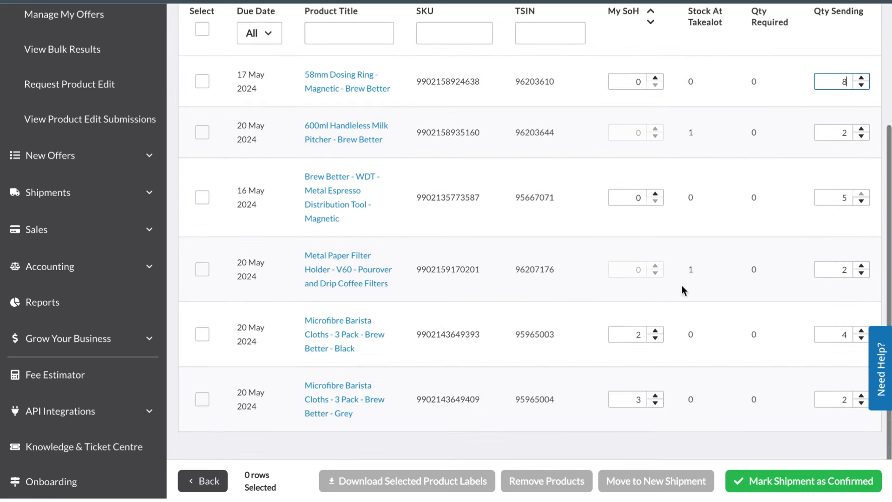
scroll(681, 286, "up", 5)
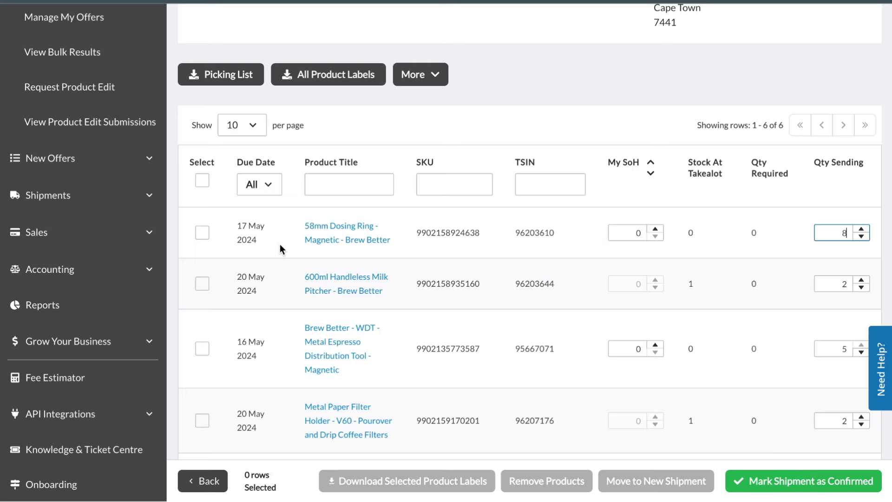
Step: Select the 58mm Dosing Ring for labels and replace the labels-used count in the download dialog
left_click(202, 233)
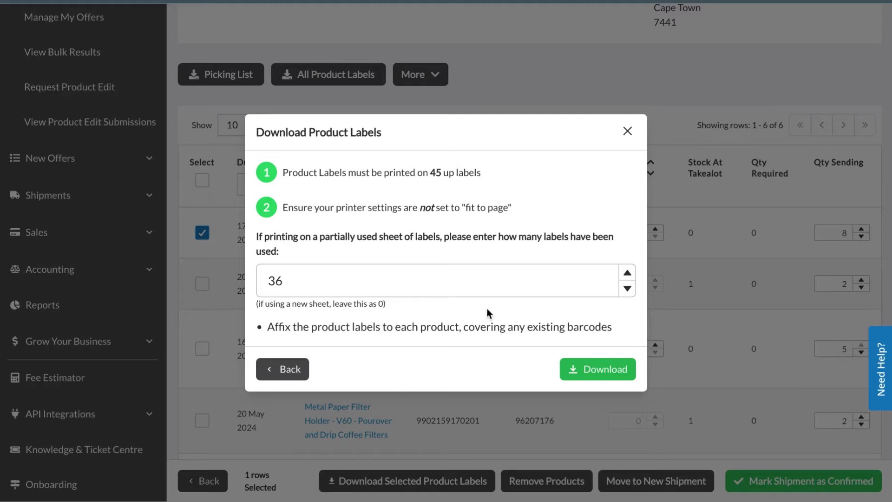
left_click_drag(309, 279, 235, 279)
type("0")
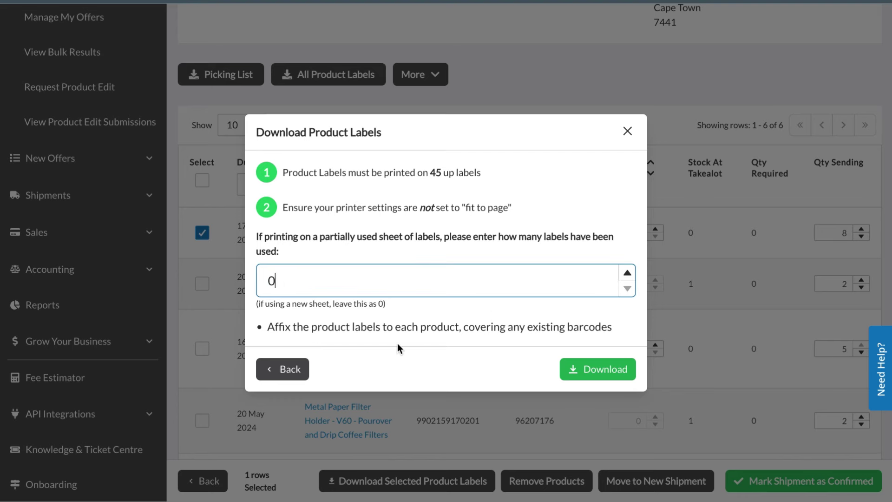
Step: Download the 58mm Dosing Ring labels PDF and review its barcodes in Chrome's viewer
left_click(602, 370)
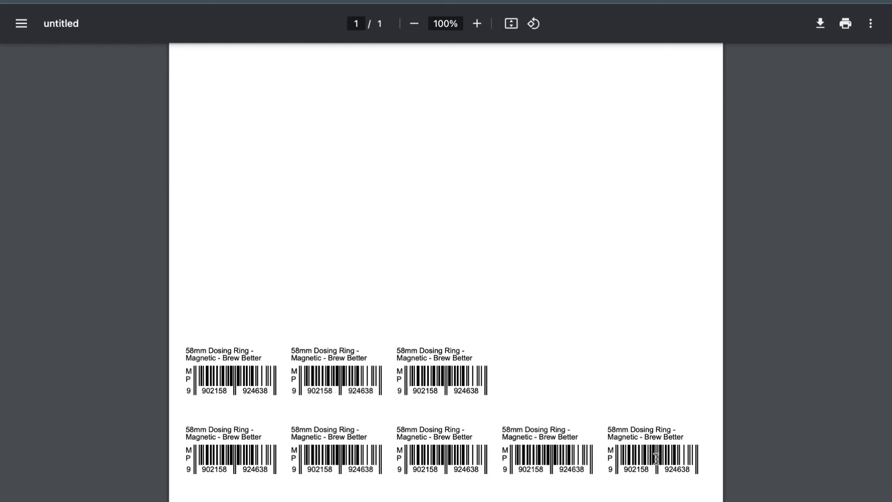
scroll(675, 325, "up", 1)
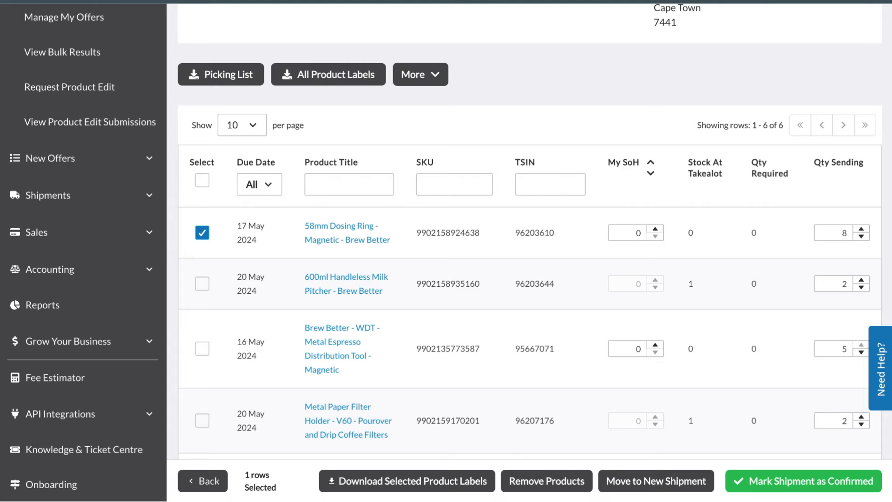
Step: Scroll down to the Mark Shipment as Confirmed option for the CPT shipment
scroll(629, 433, "down", 3)
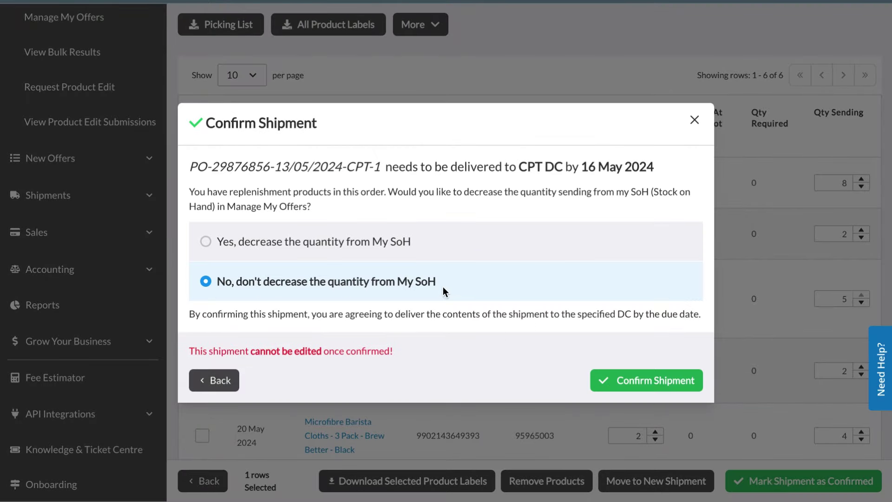
Step: Confirm delivery to CPT DC without decreasing My SoH and view the Confirmed shipment page
left_click(635, 386)
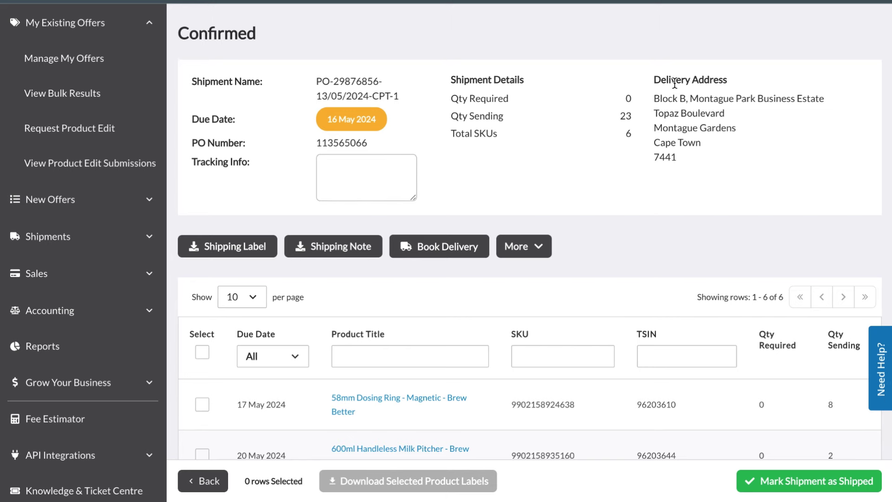
scroll(675, 83, "up", 1)
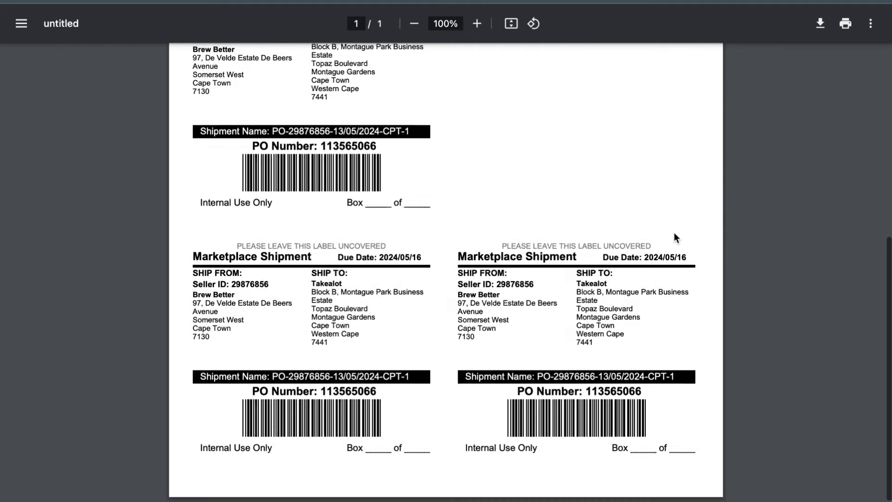
scroll(321, 307, "up", 3)
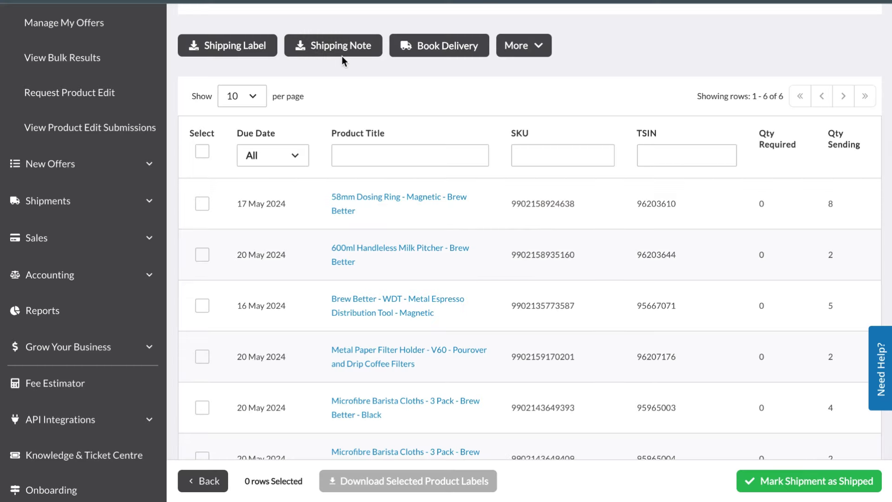
Step: Download the shipping note for the confirmed Cape Town shipment
left_click(332, 49)
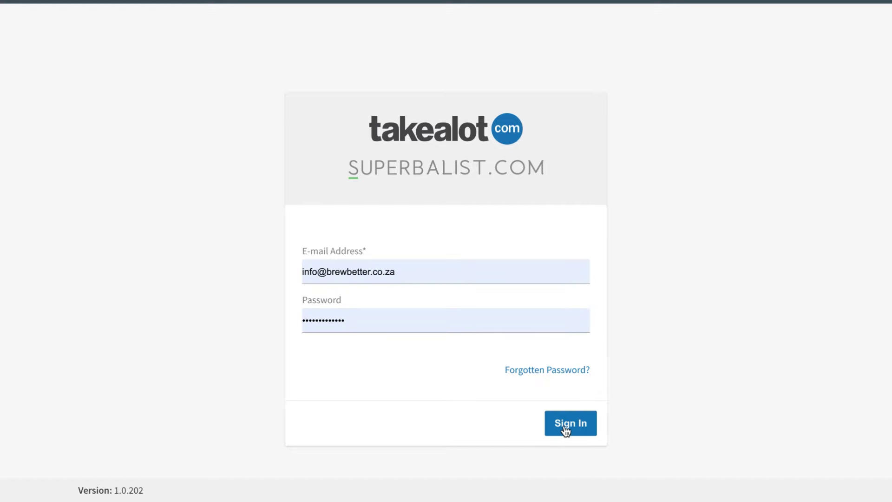
left_click(566, 430)
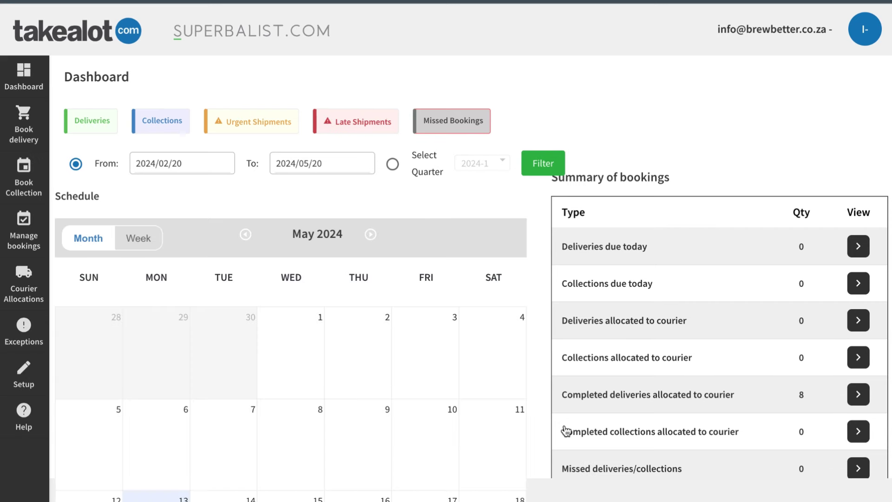
Step: Bring up the Book delivery list of shipments awaiting booking, including 16 May CPT
left_click(24, 176)
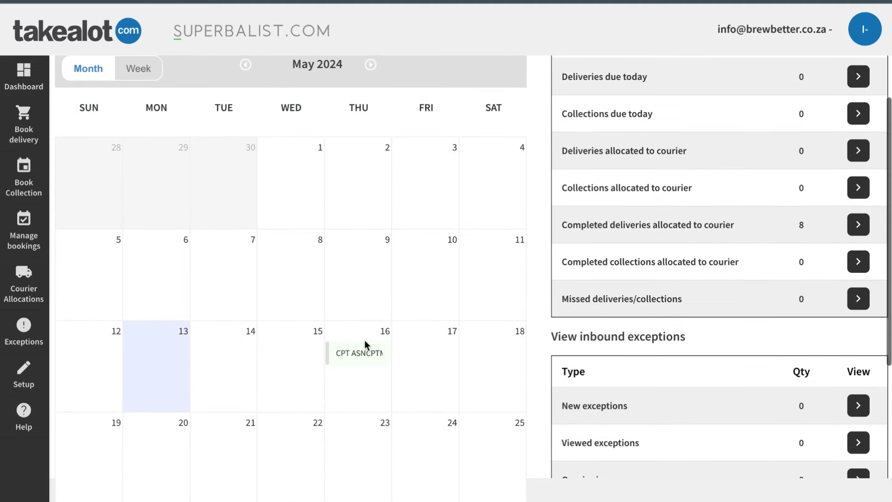
scroll(303, 200, "up", 1)
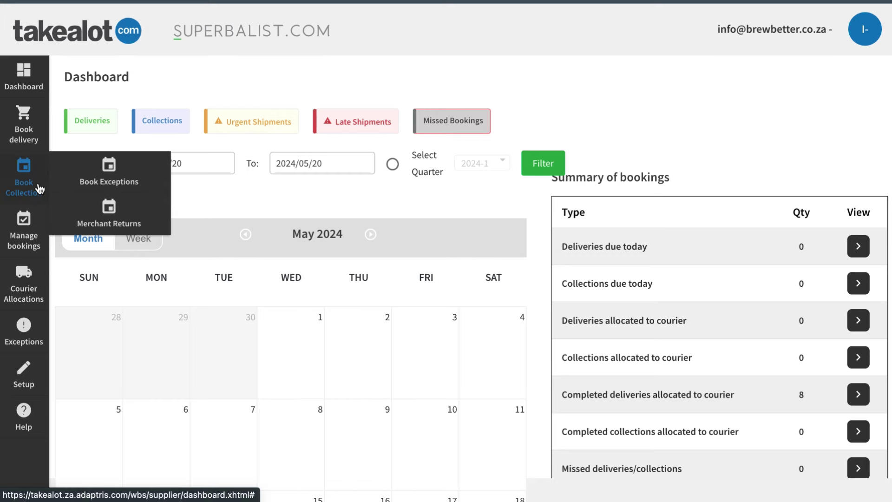
left_click(32, 128)
Step: Scroll the booking list to the 16 May CPT shipment of 23 units
scroll(95, 142, "down", 4)
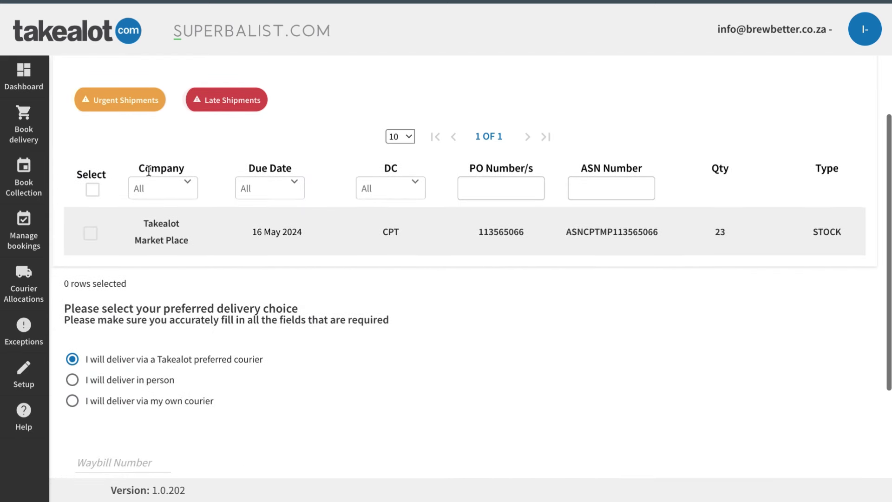
left_click(90, 235)
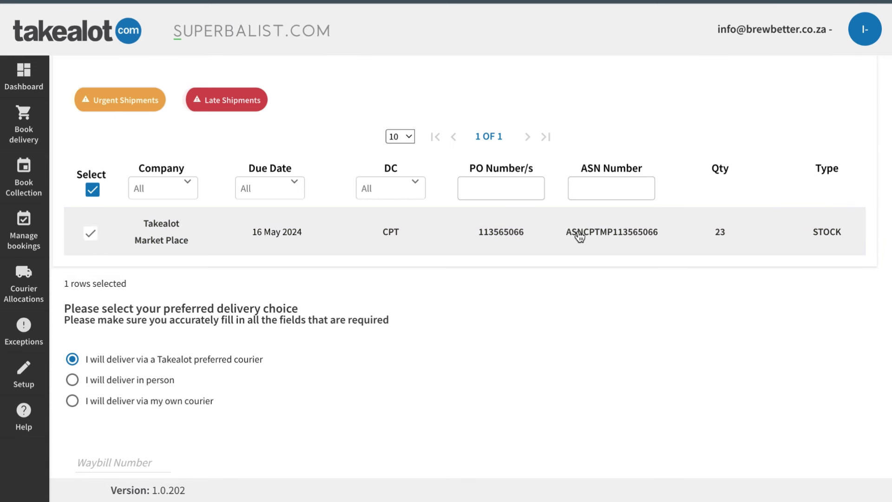
scroll(721, 242, "down", 3)
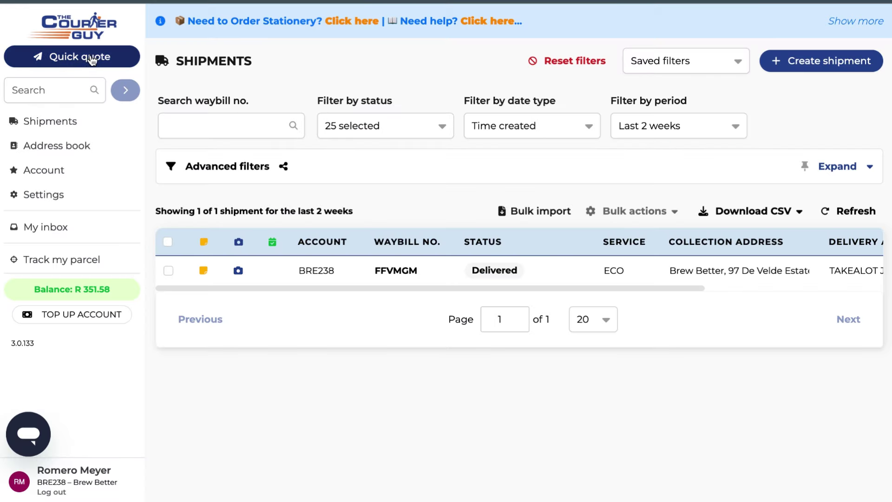
Step: Create a new Courier Guy shipment and copy PO-29876856 as its customer reference
left_click(807, 61)
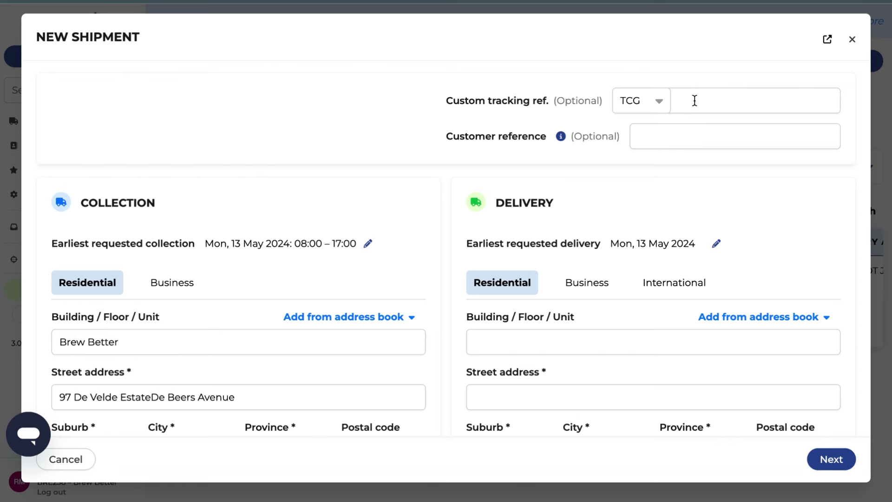
key("Tab")
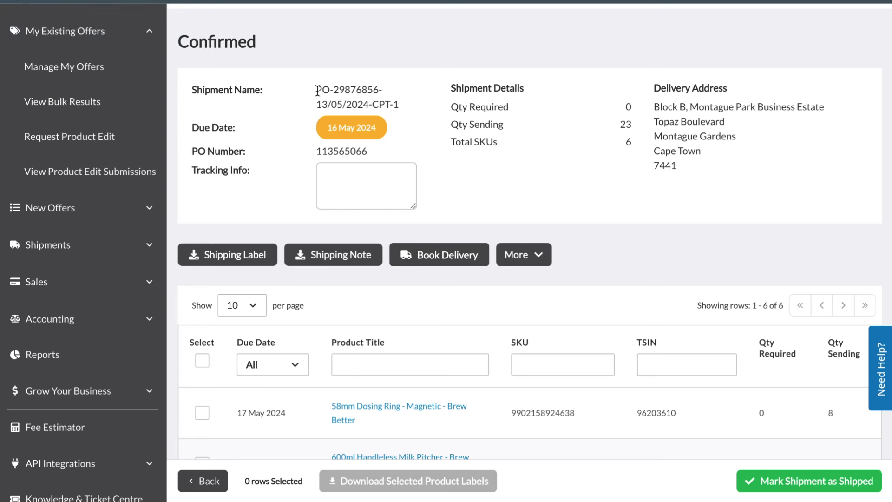
left_click_drag(317, 90, 378, 92)
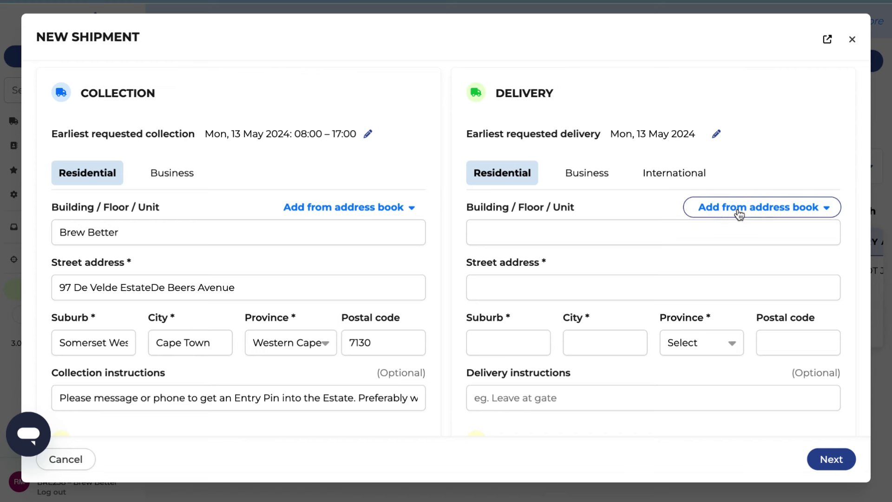
left_click(739, 212)
Step: Fill in the Takealot CPT receiver's mobile number
scroll(743, 301, "down", 5)
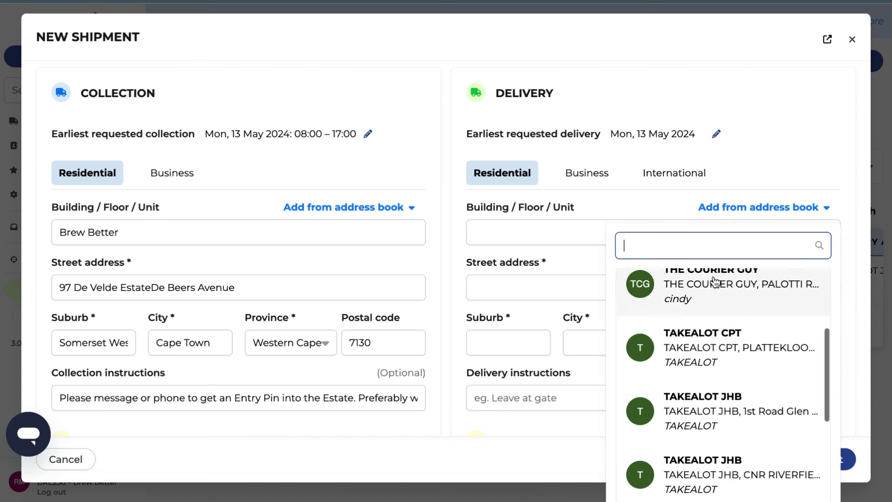
scroll(710, 320, "up", 1)
scroll(710, 321, "down", 1)
left_click(709, 319)
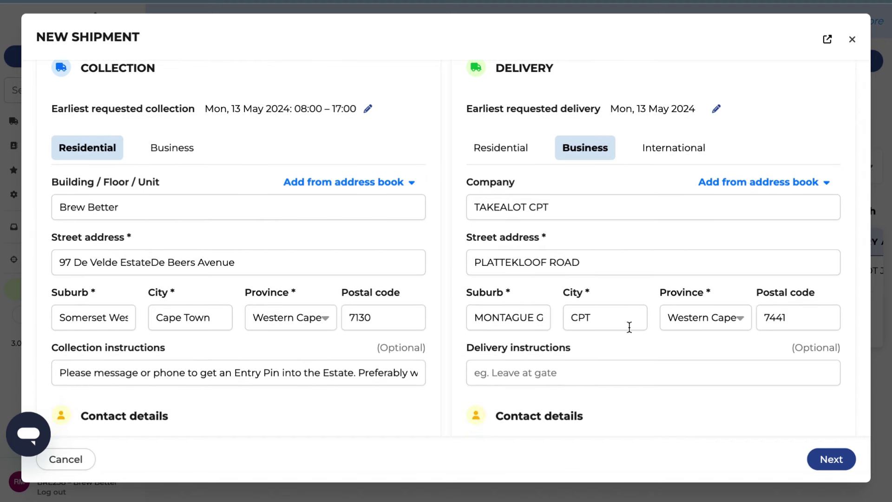
scroll(629, 327, "down", 2)
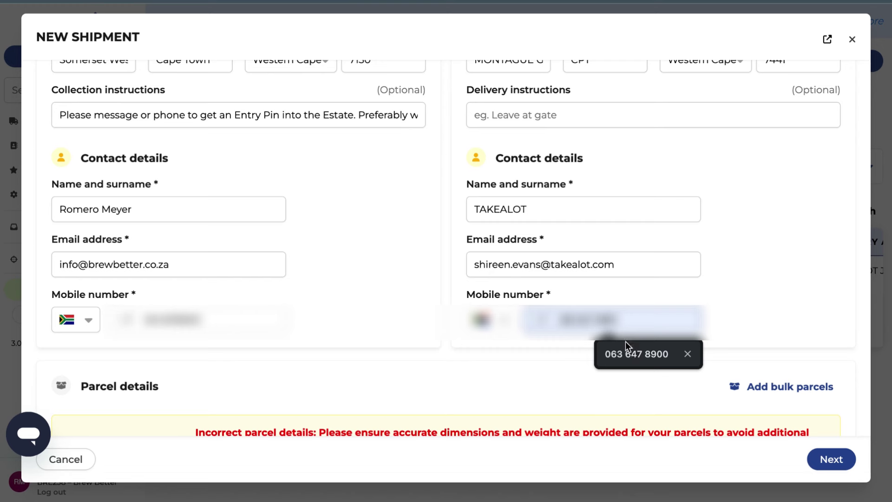
left_click(626, 345)
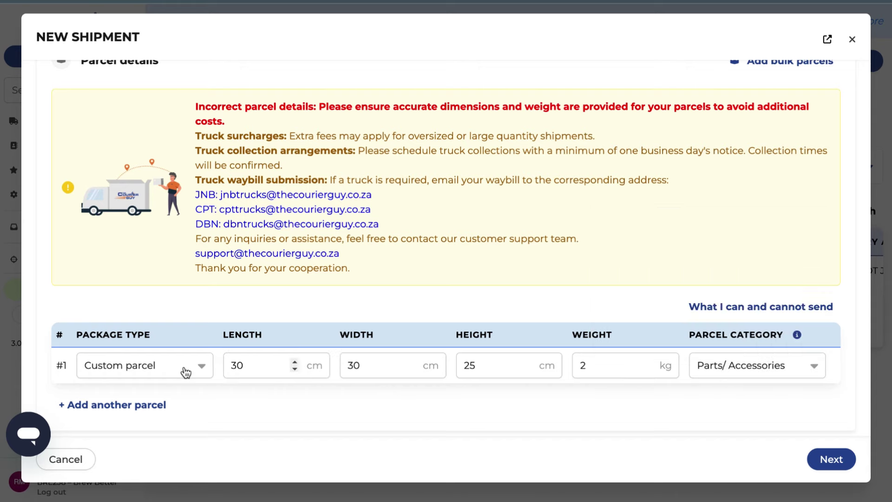
left_click(114, 405)
left_click(234, 402)
key("Tab")
type("15")
key("Tab")
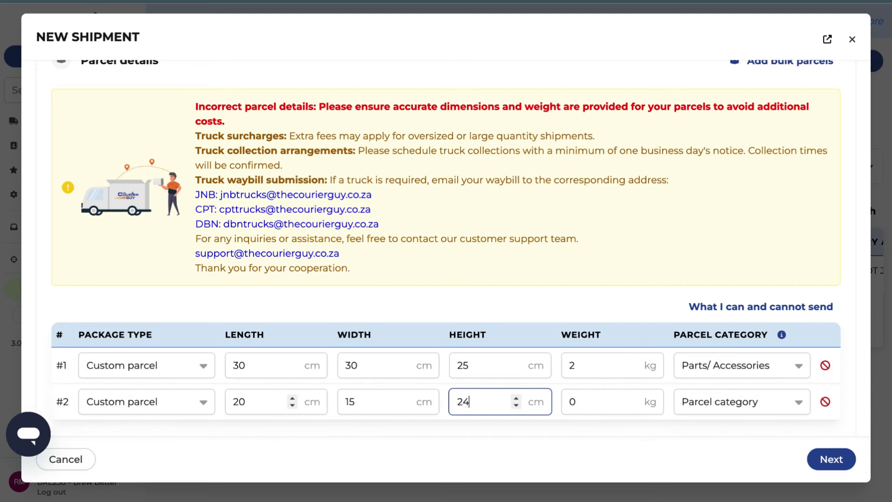
key("Tab")
type("1")
key("Tab")
type("parts")
left_click(655, 353)
left_click(804, 334)
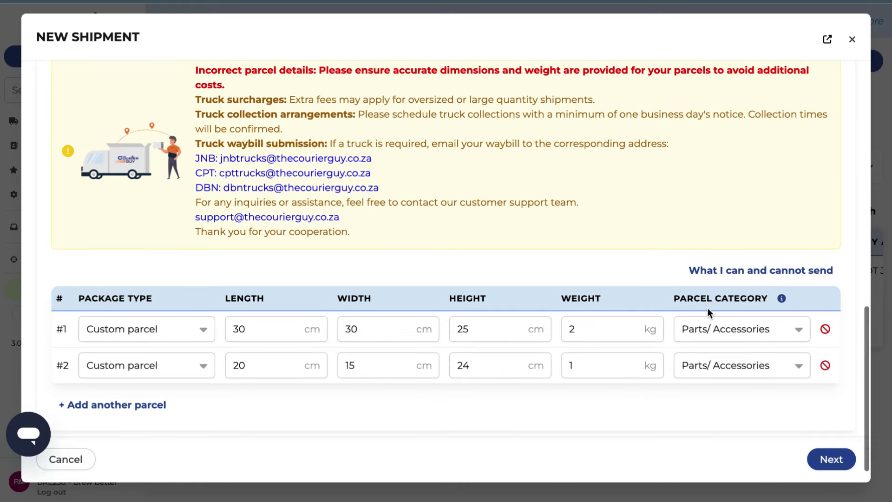
left_click(827, 460)
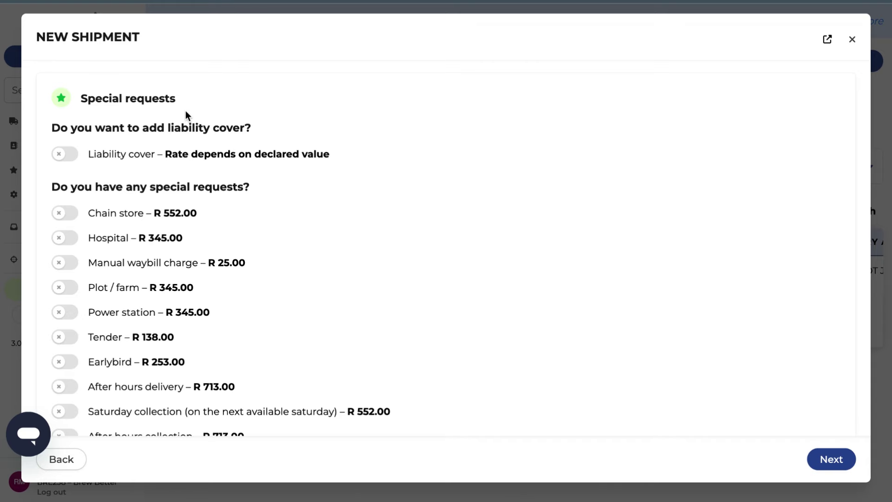
scroll(339, 295, "down", 3)
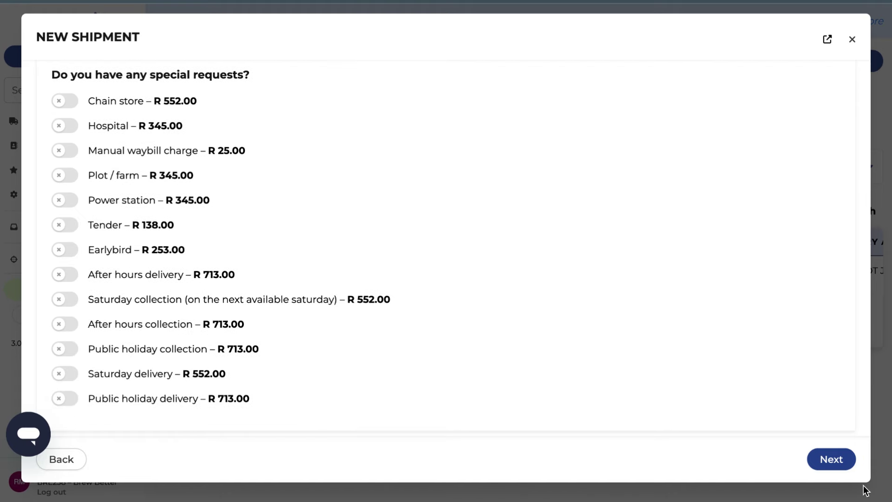
Step: Skip special requests to reach service levels, including Local Overnight Parcel Ecomms at R 94.88
left_click(821, 461)
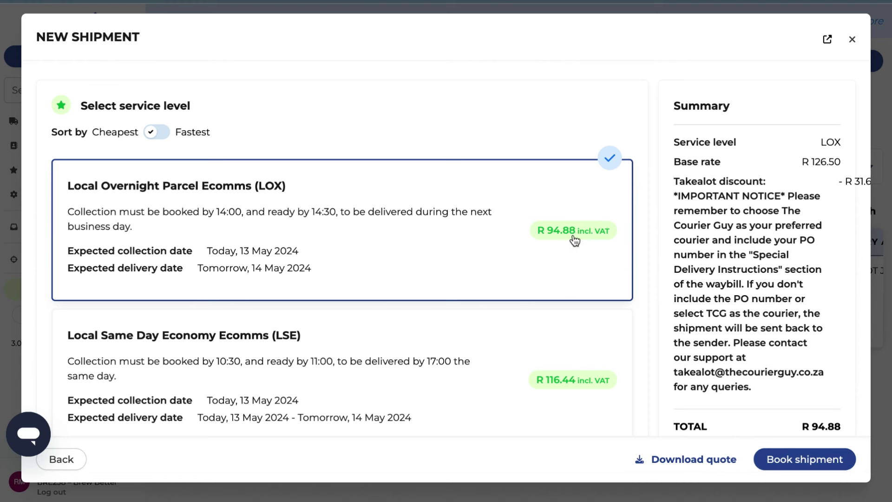
scroll(788, 195, "right", 1)
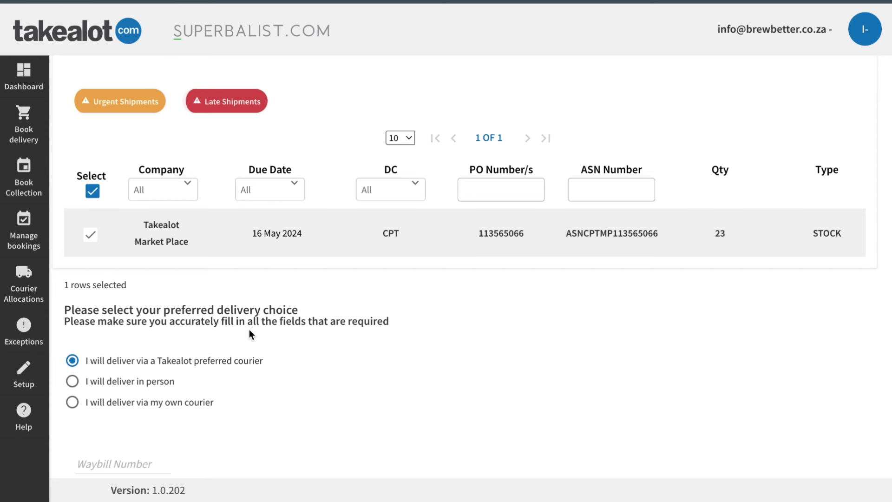
Step: Scroll to the courier and waybill fields for the 16 May CPT shipment
scroll(249, 335, "down", 2)
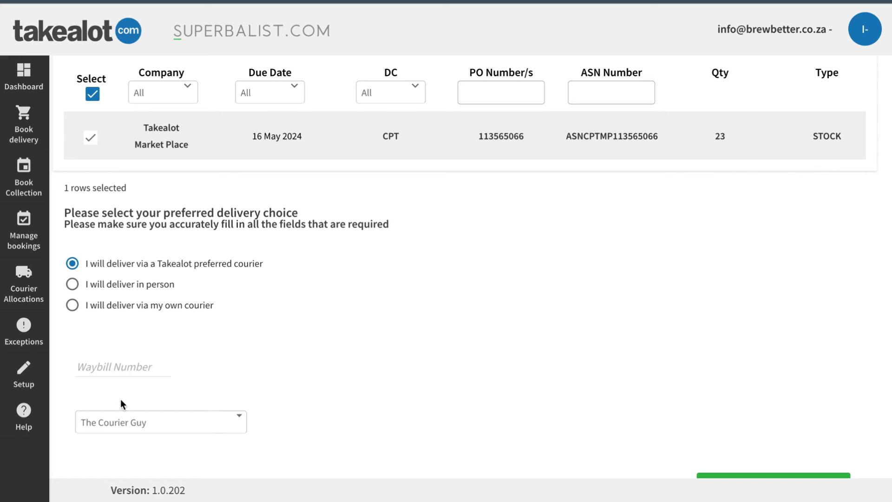
left_click(177, 429)
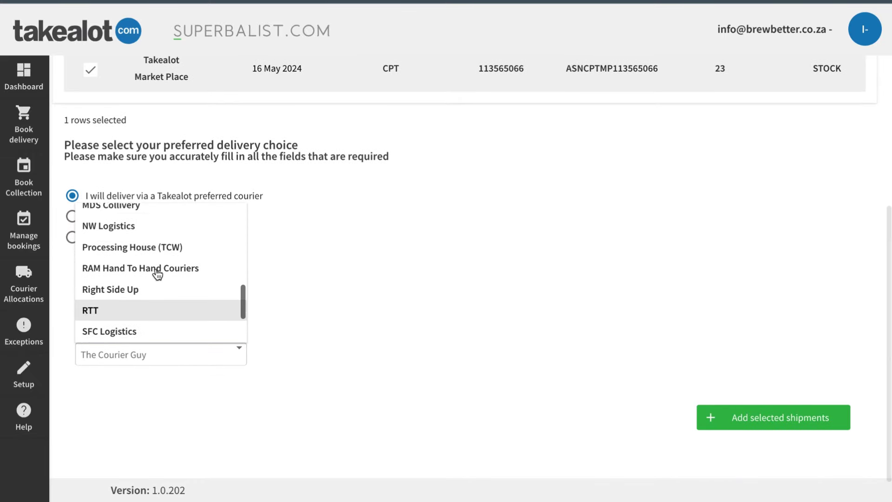
scroll(158, 275, "down", 5)
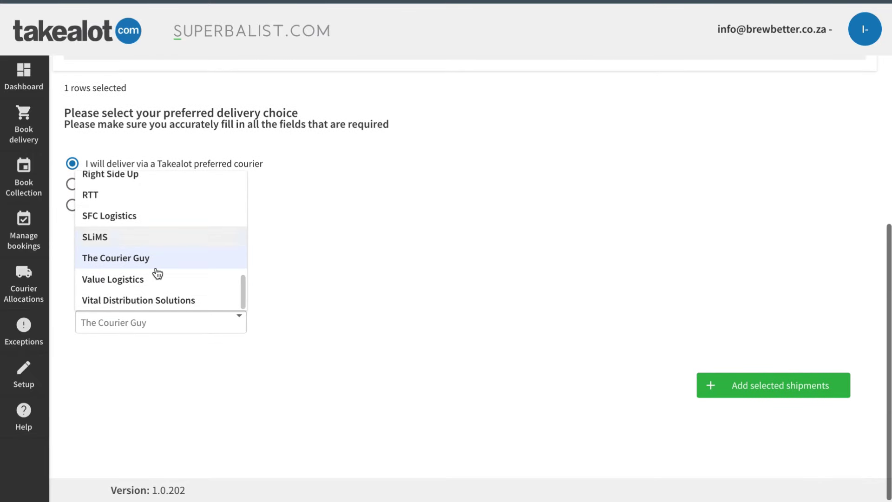
left_click(157, 328)
left_click(120, 271)
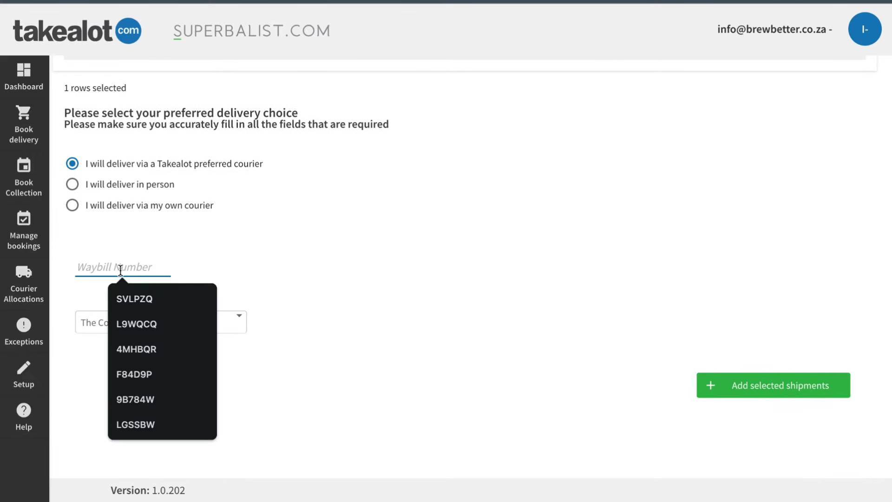
type("9PMVMK")
scroll(244, 260, "up", 1)
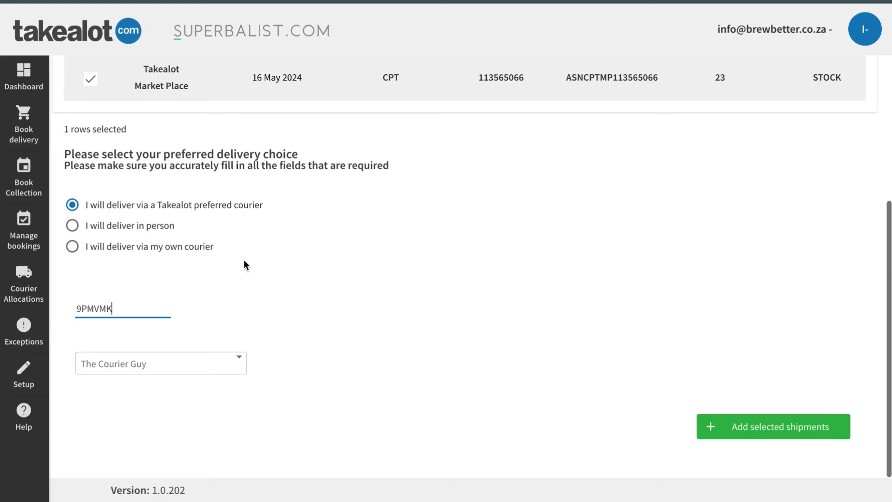
left_click(767, 428)
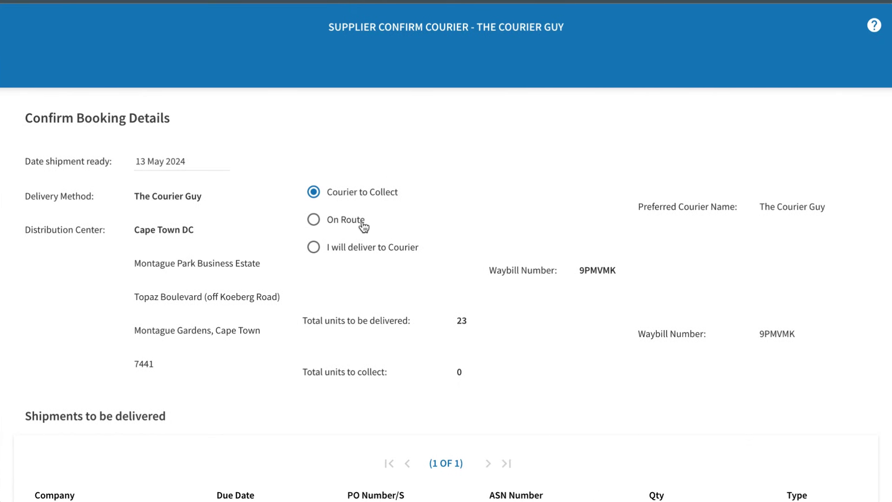
Step: Allocate the CPT shipment to The Courier Guy and confirm the allocation
scroll(364, 227, "down", 1)
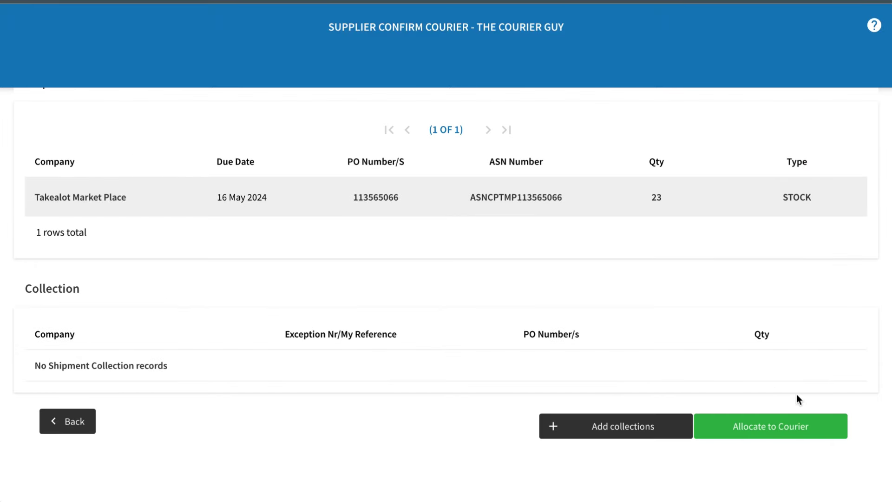
left_click(764, 428)
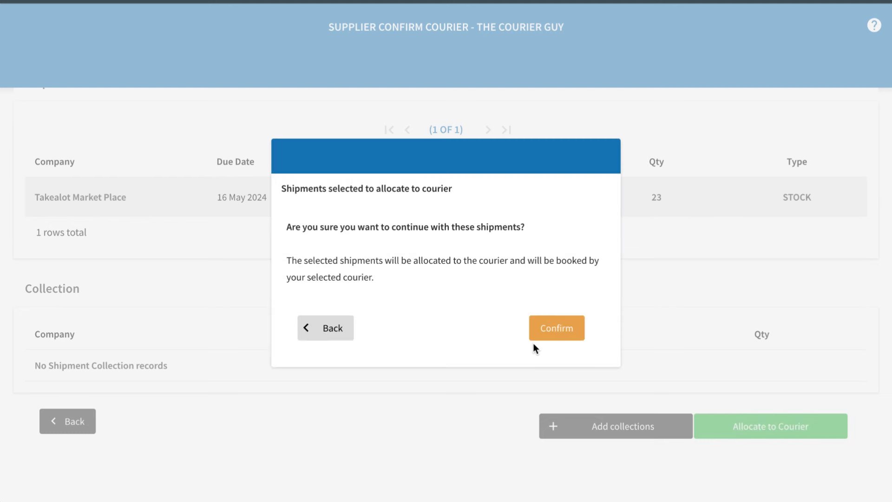
left_click(561, 329)
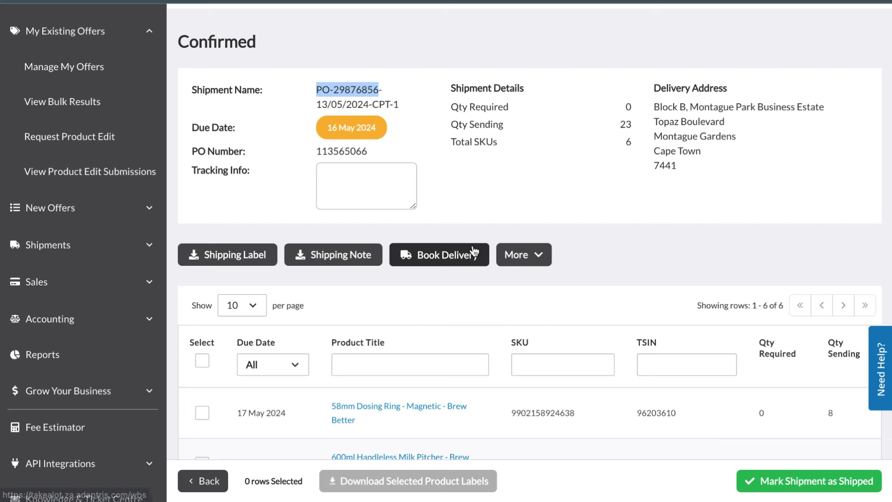
scroll(473, 251, "down", 2)
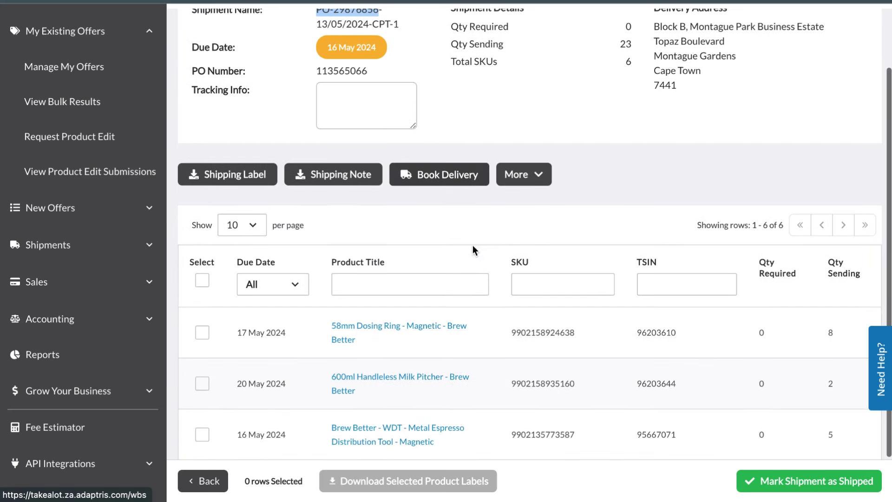
left_click(819, 484)
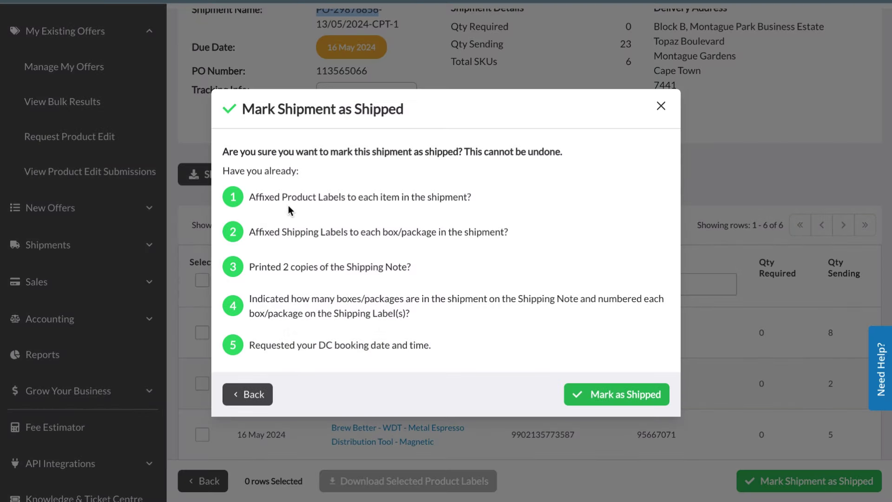